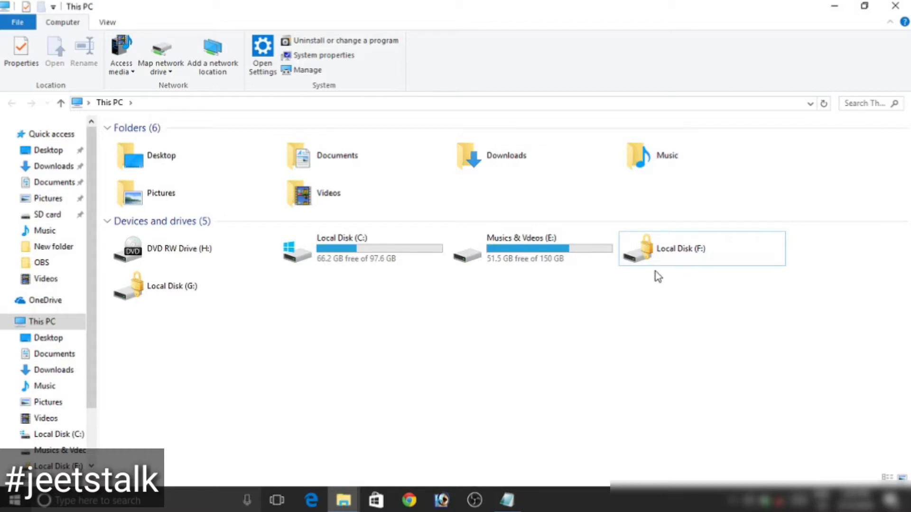
Step: Open BitLocker Drive Encryption from the System and Security category of Control Panel in a maximized window
click(836, 6)
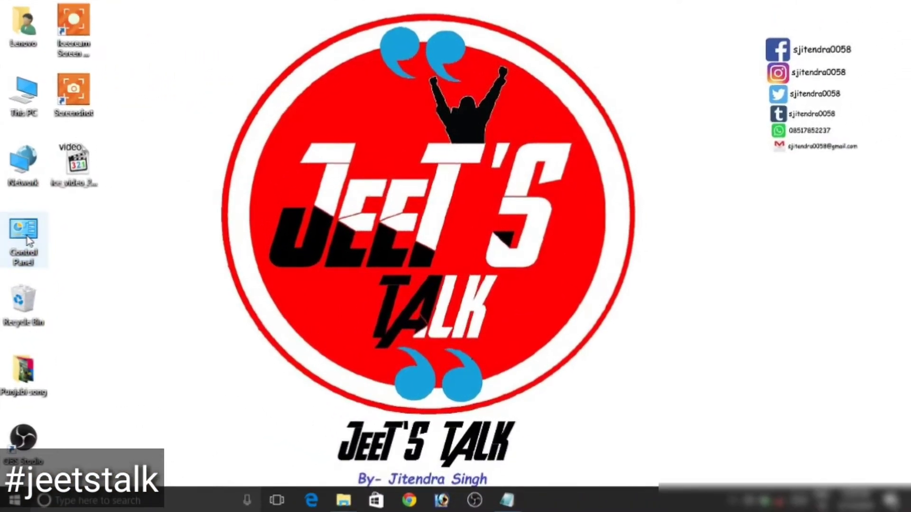
double_click(27, 239)
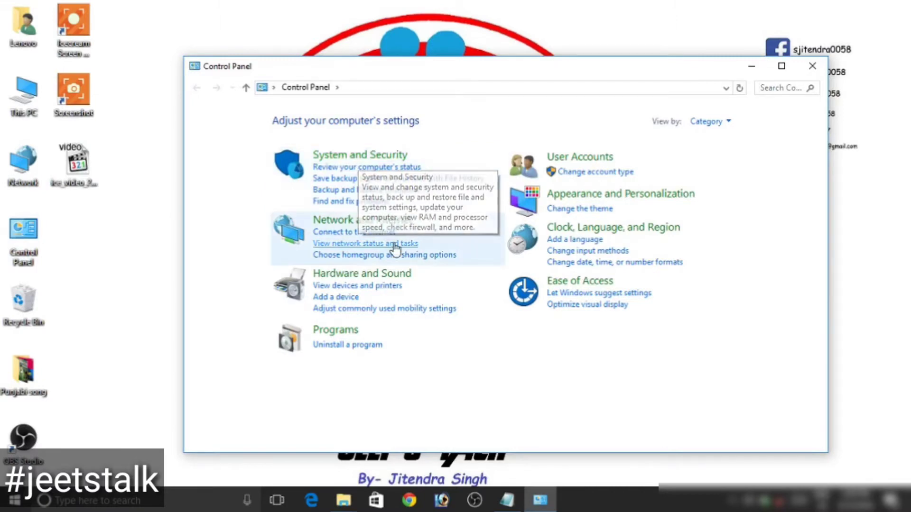
click(370, 155)
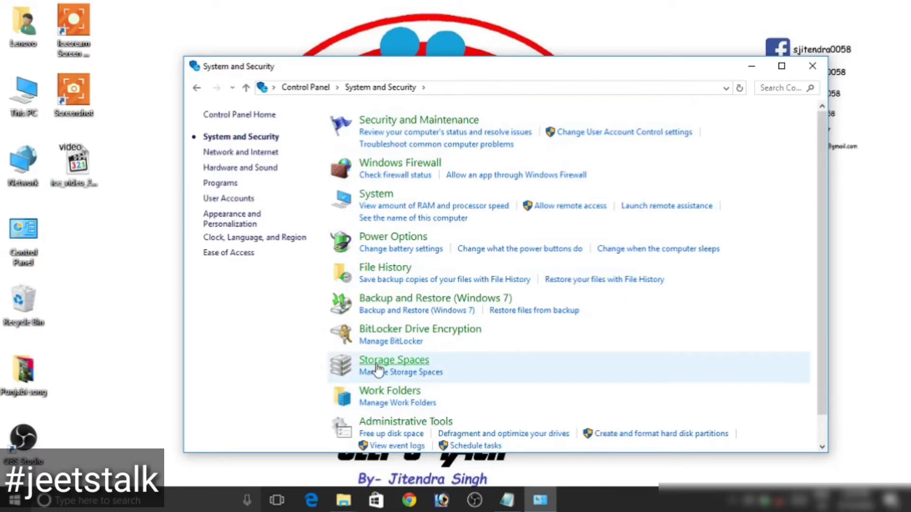
scroll(381, 365, down, 1)
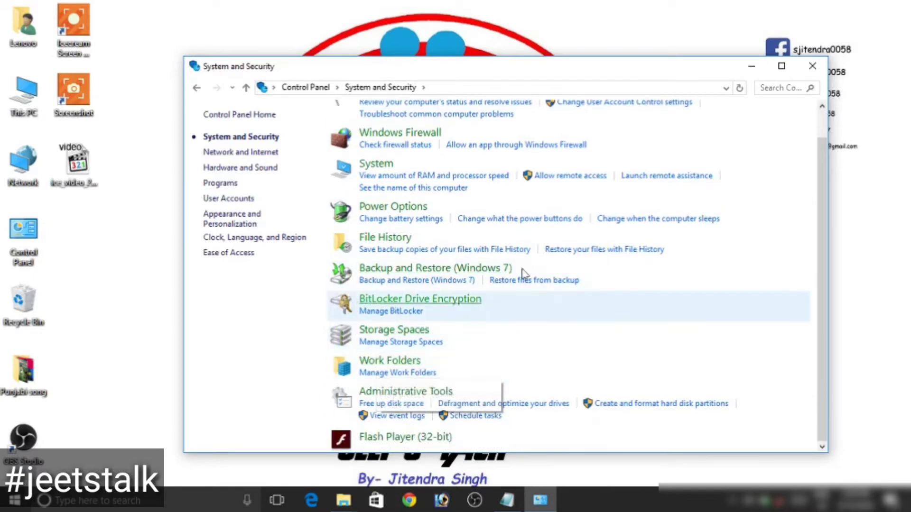
click(782, 66)
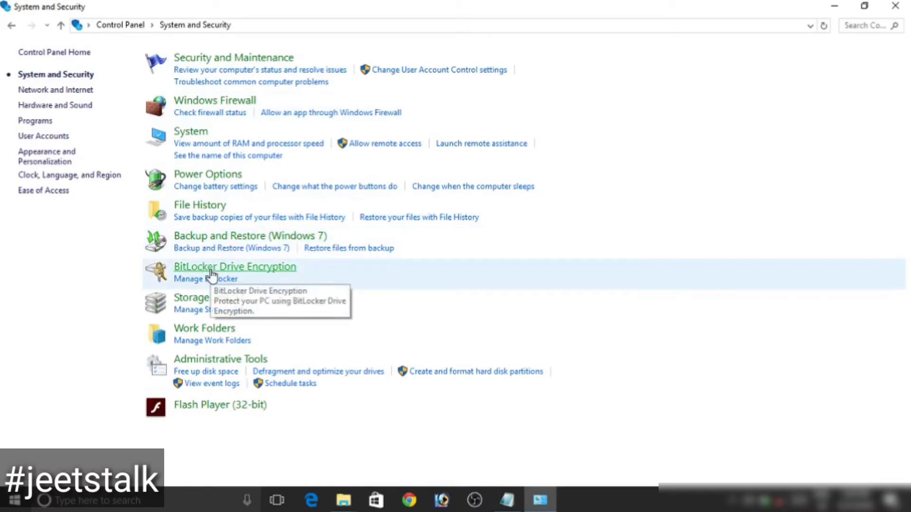
click(211, 271)
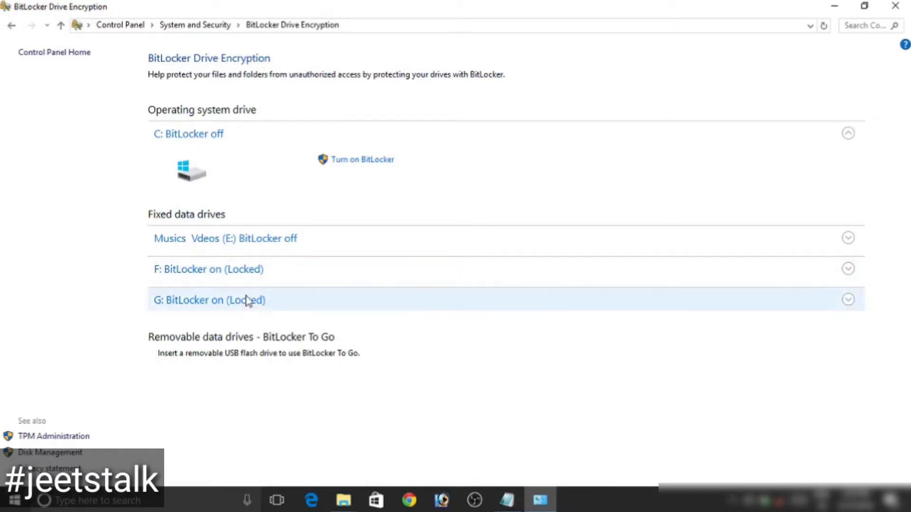
Step: Unlock drive F: by entering its BitLocker password, and dismiss the prompt about what to do with the drive
click(848, 270)
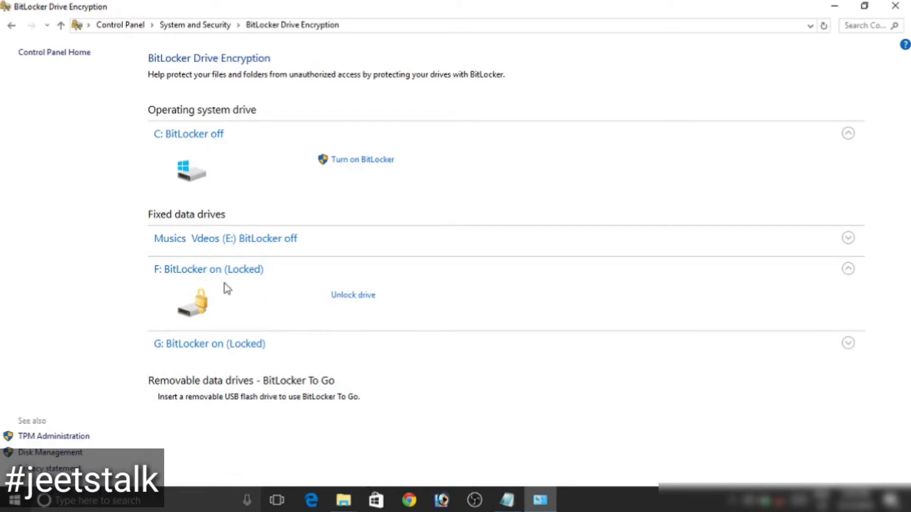
click(354, 301)
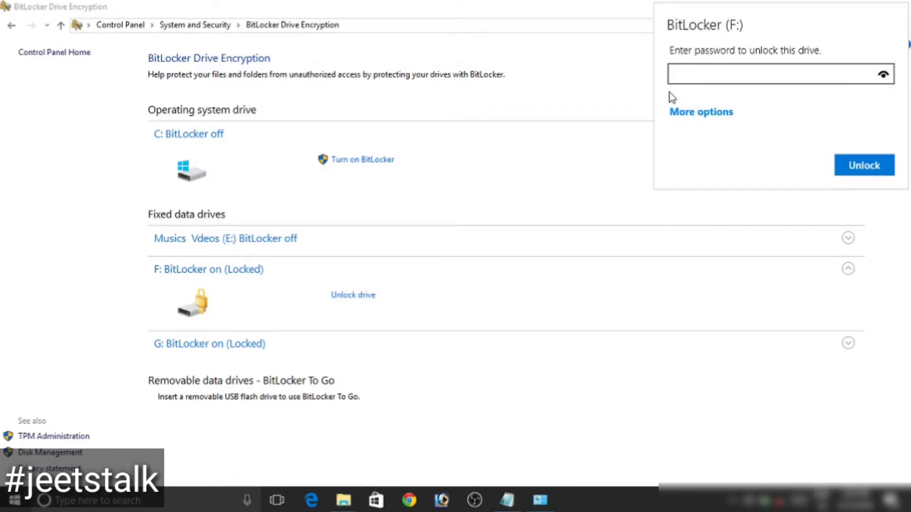
text(•••••••••)
key(Return)
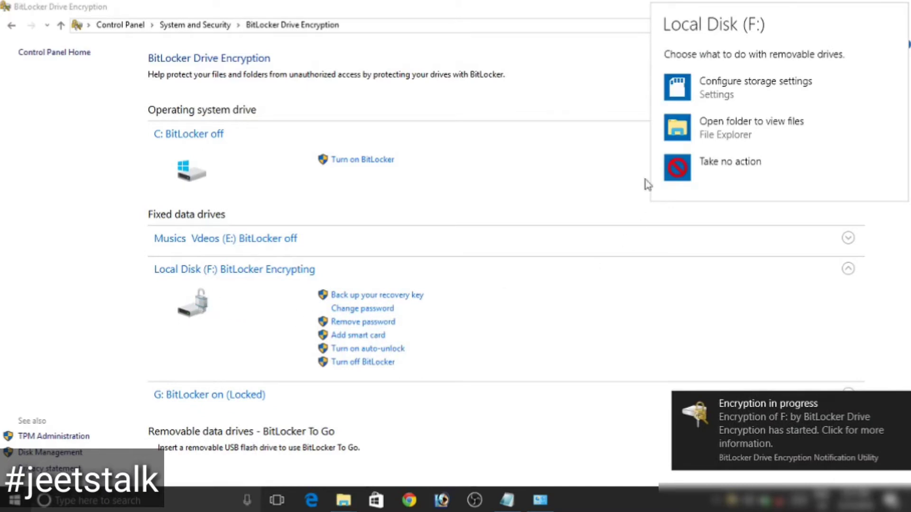
click(639, 158)
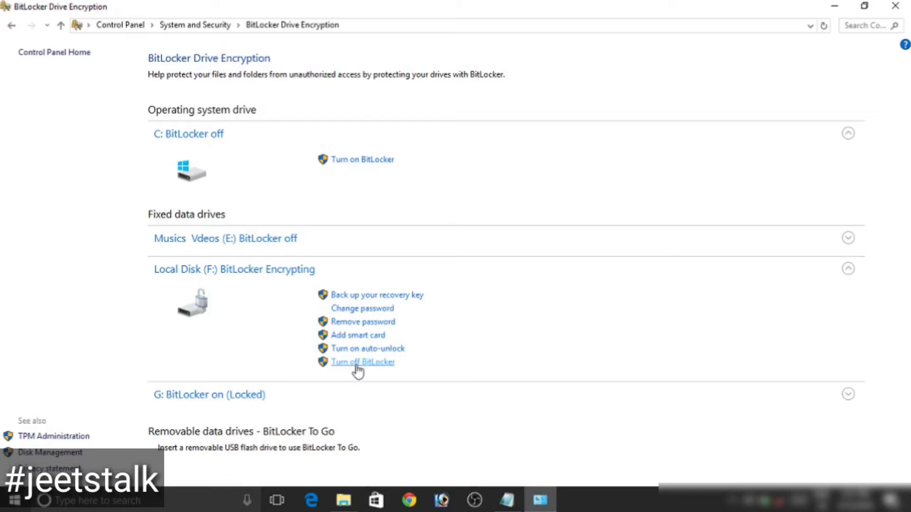
Step: Turn off BitLocker on Local Disk (F:) and confirm the decryption
click(357, 367)
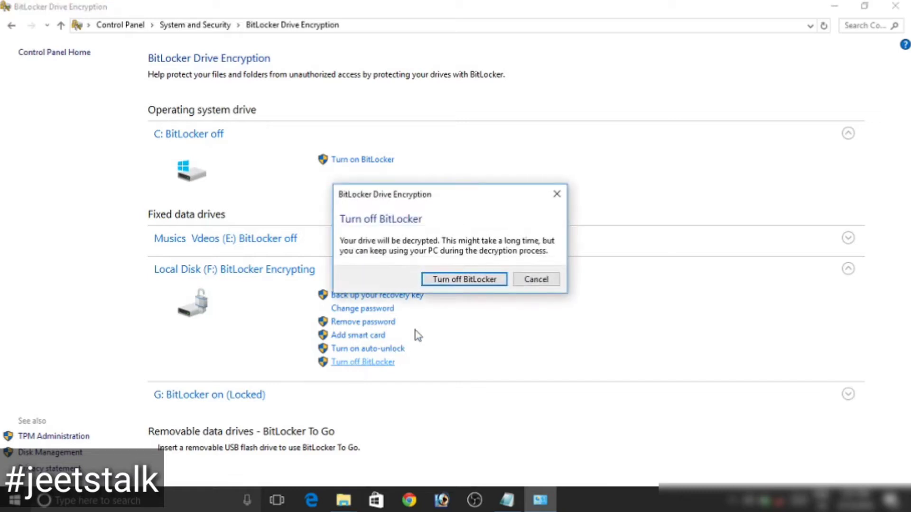
click(472, 280)
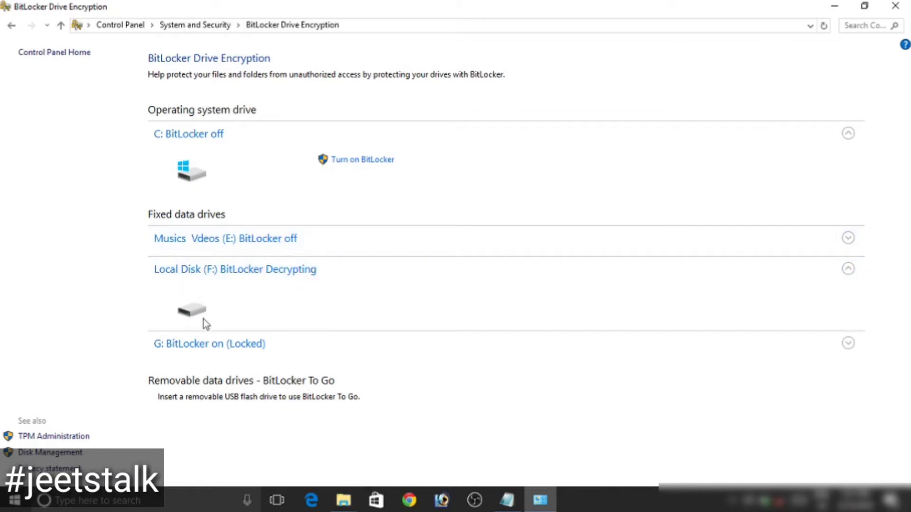
Step: Examine the lock status of drives E:, F: and G: in This PC
click(835, 6)
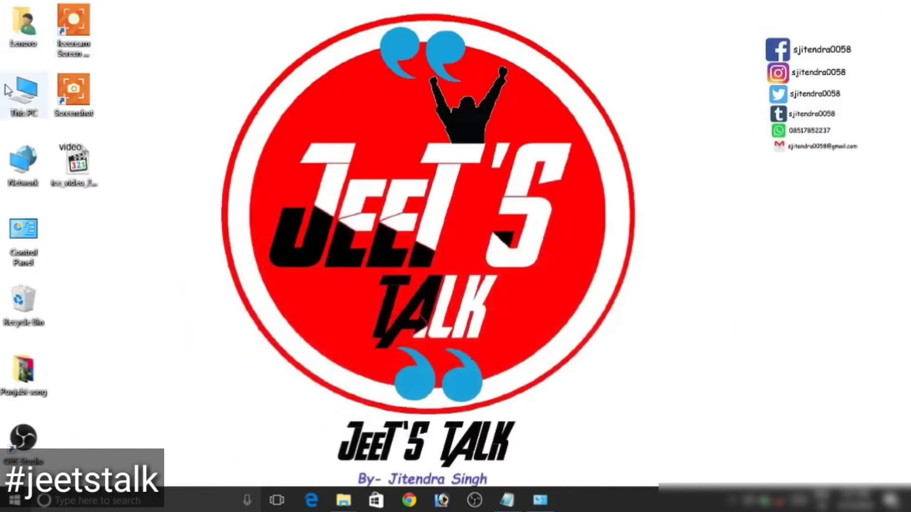
double_click(18, 93)
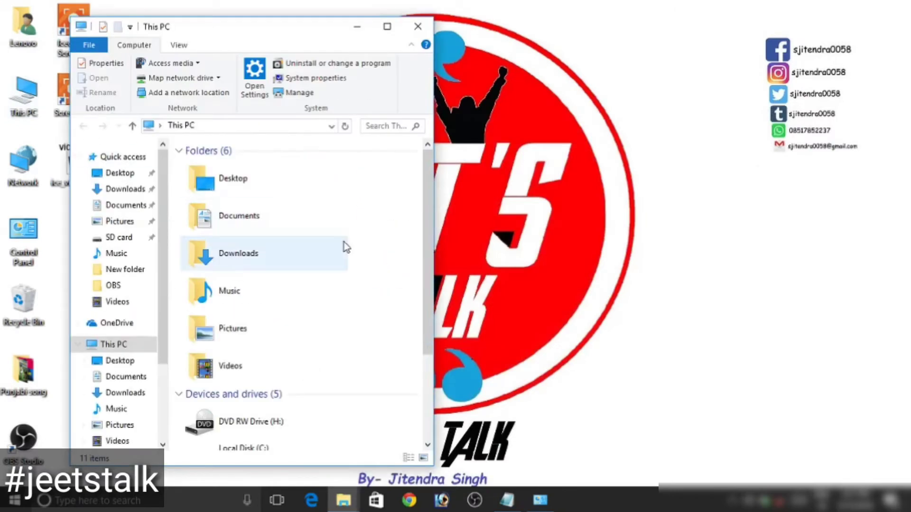
click(387, 26)
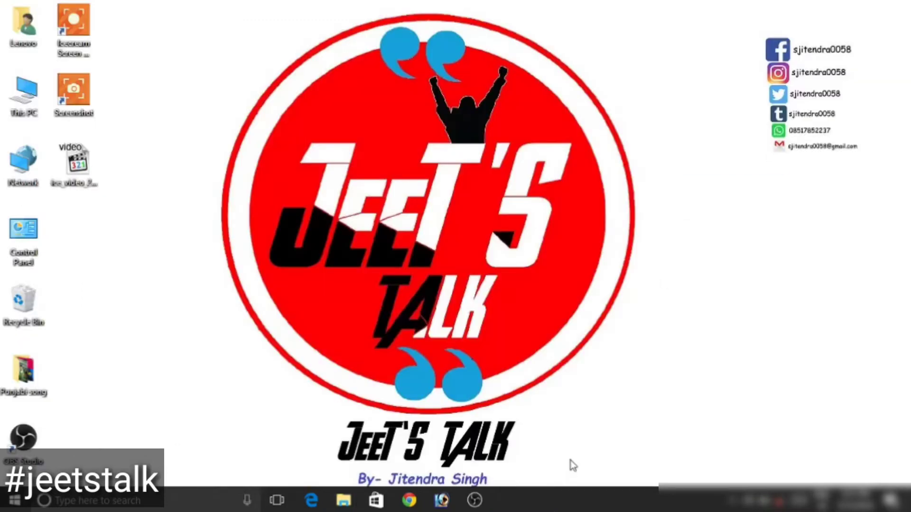
double_click(24, 93)
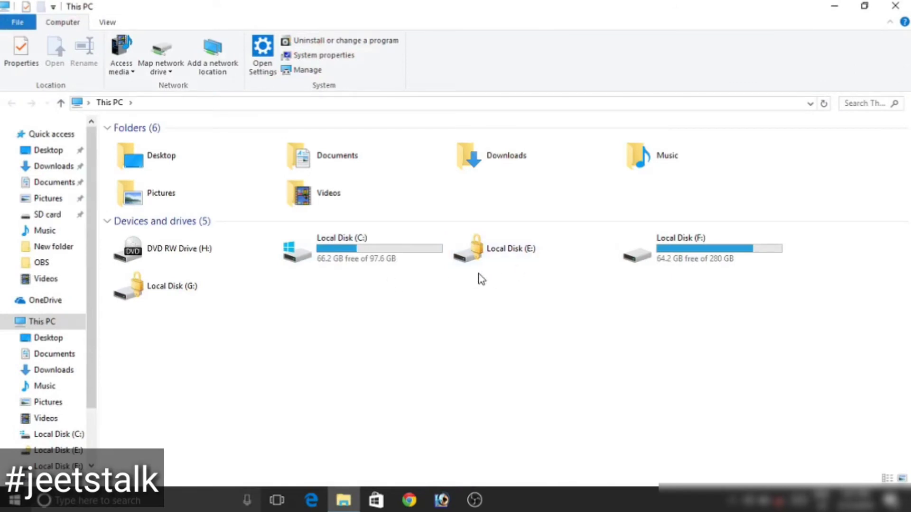
click(588, 235)
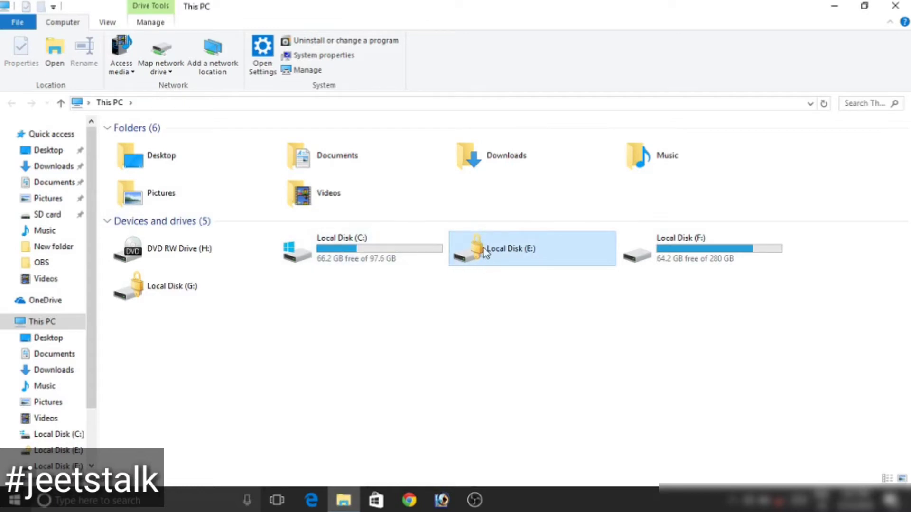
click(480, 283)
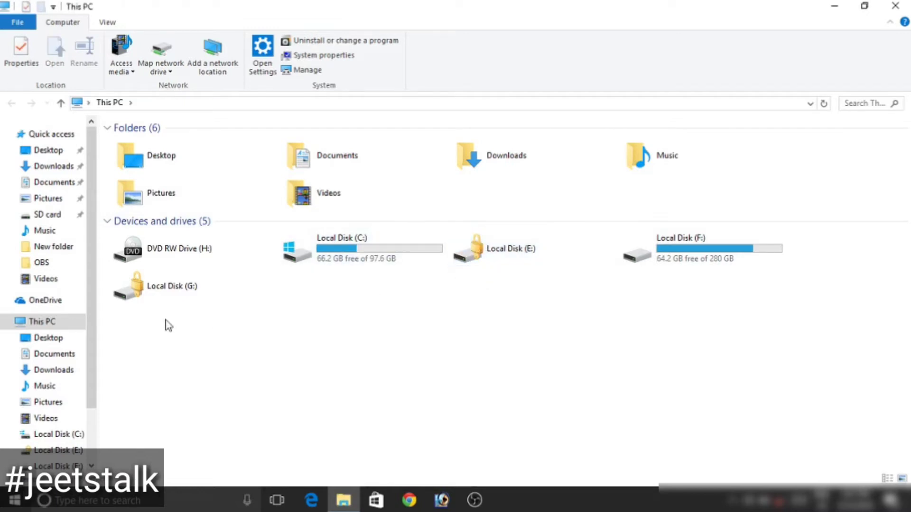
click(703, 263)
click(490, 260)
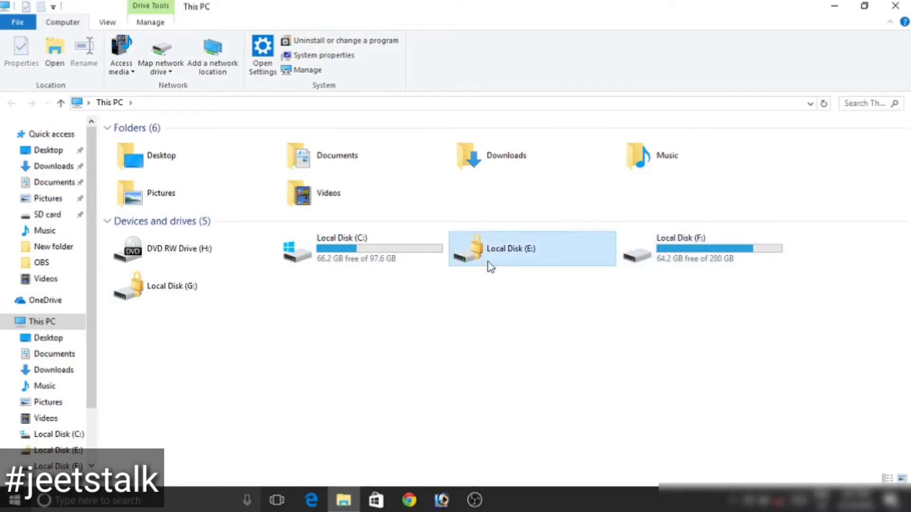
click(486, 281)
Step: Try to unlock Local Disk (E:) by entering a BitLocker password, and close the This PC window
double_click(522, 247)
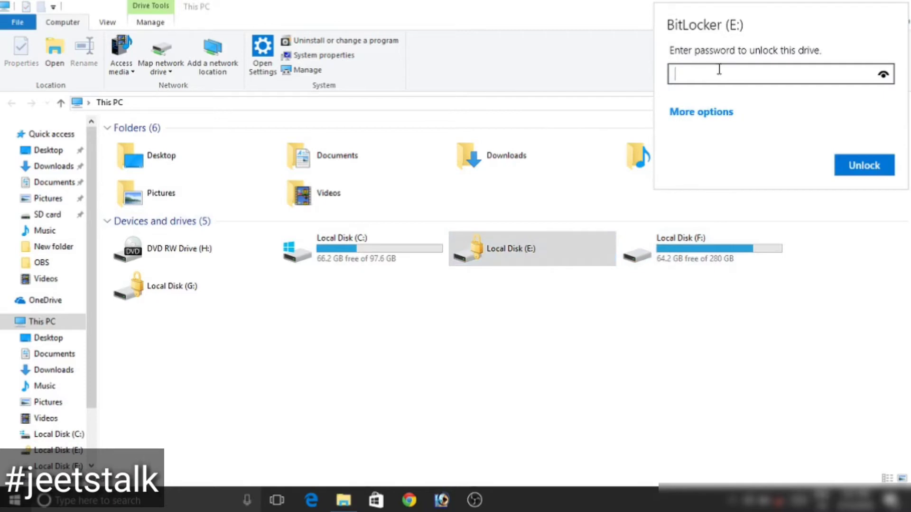
text(•••)
key(Return)
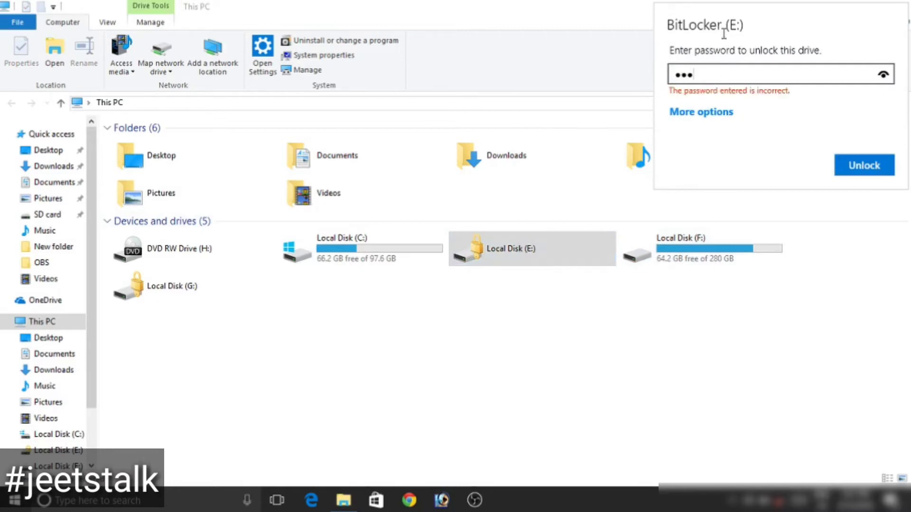
double_click(738, 77)
key(BackSpace)
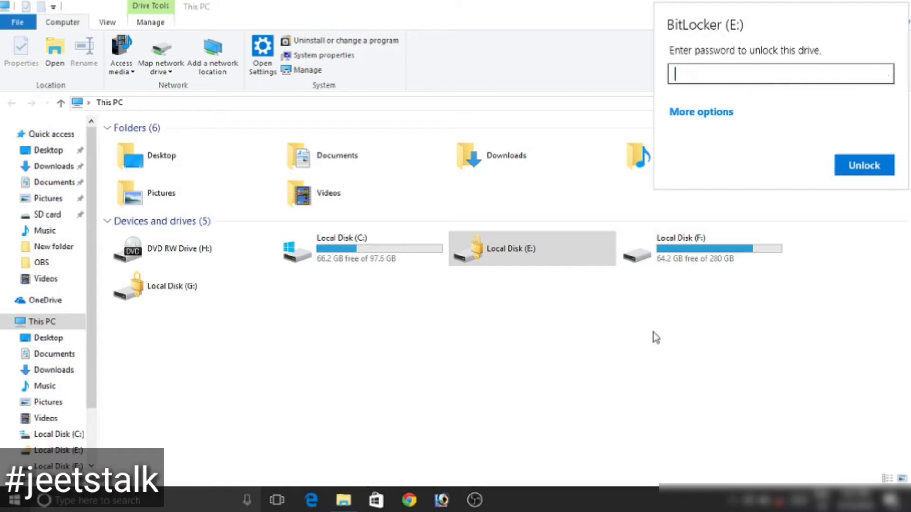
key(Escape)
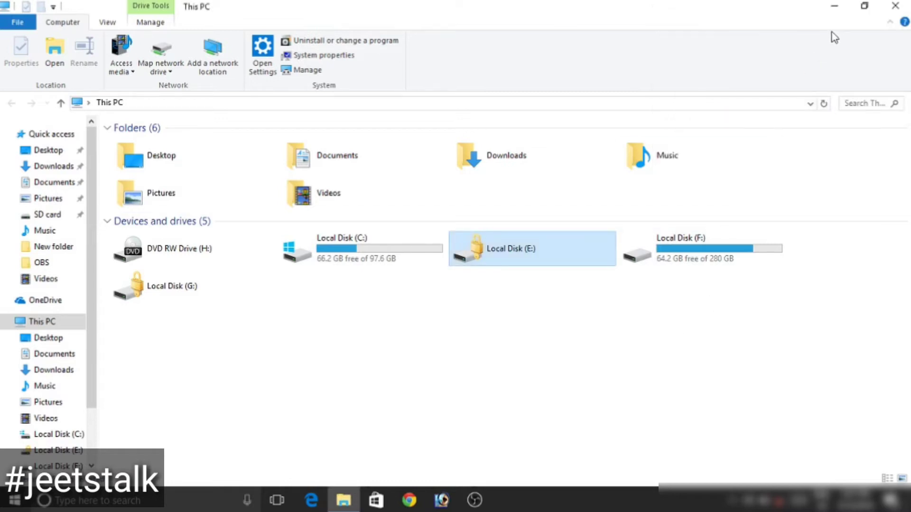
click(896, 6)
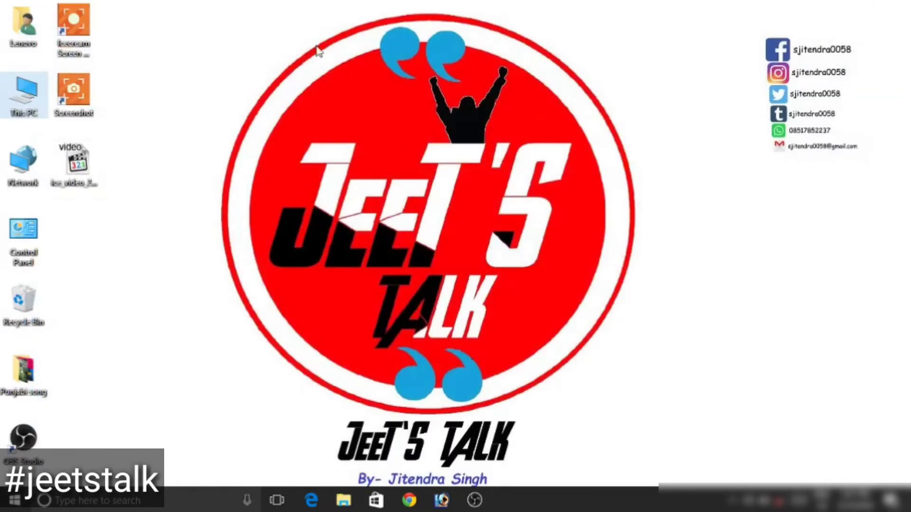
right_click(326, 58)
click(389, 119)
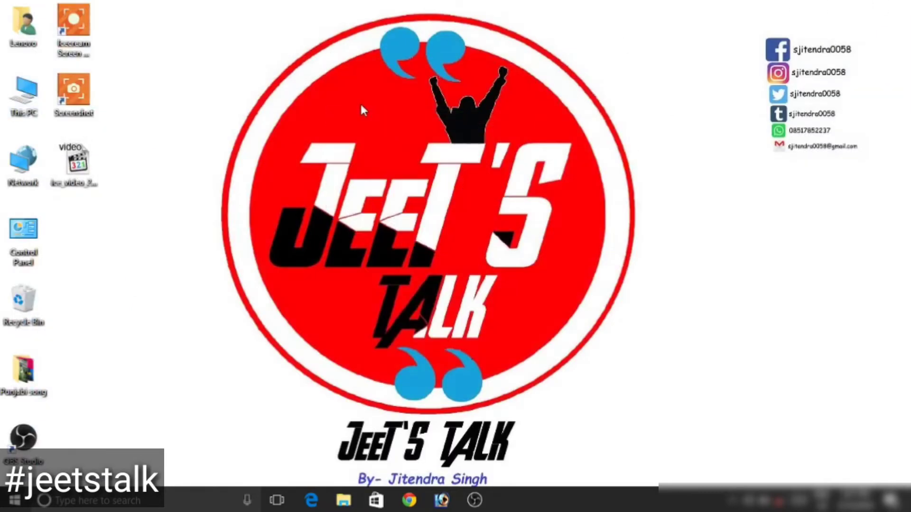
right_click(360, 104)
click(390, 162)
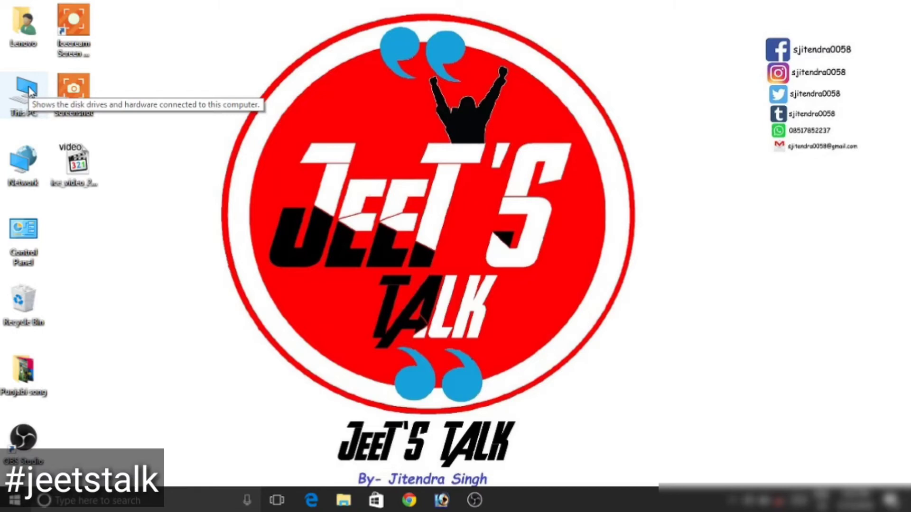
Step: Open the BitLocker Recovery Key text file stored in the Lenovo user folder under Downloads > Documents
double_click(23, 23)
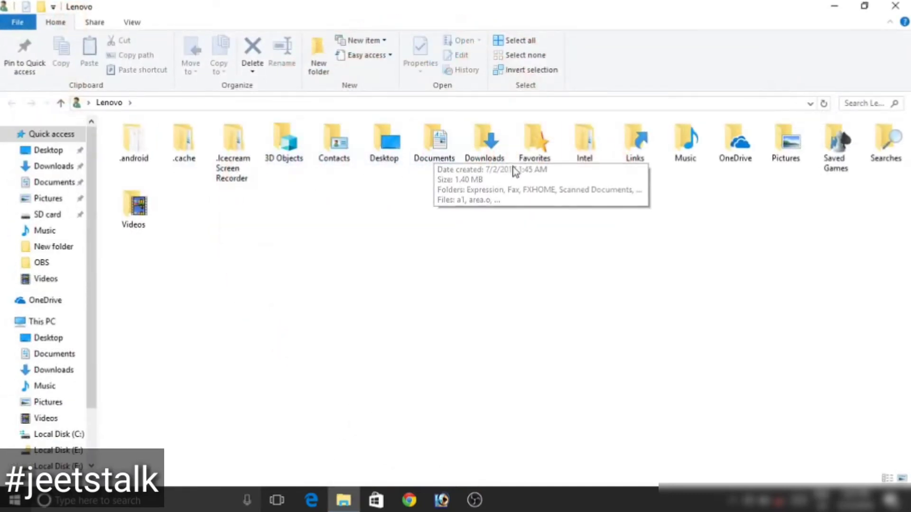
double_click(483, 138)
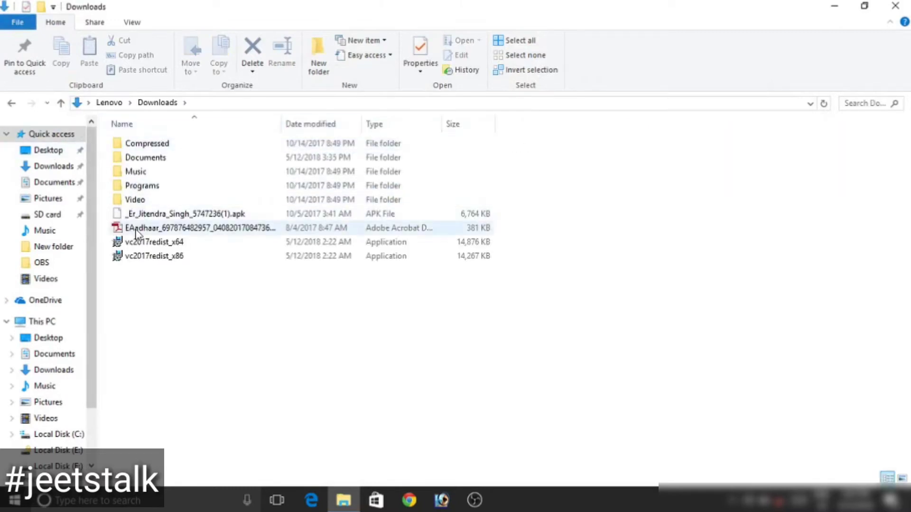
double_click(153, 164)
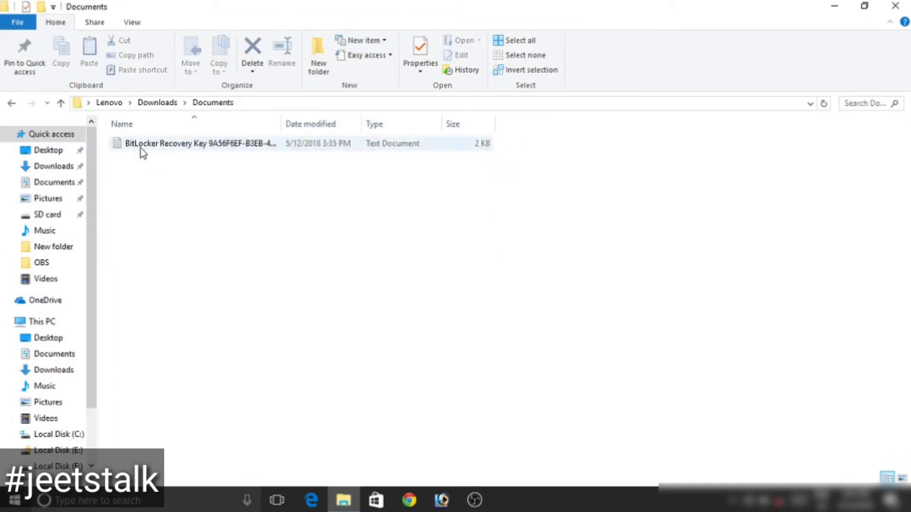
double_click(141, 148)
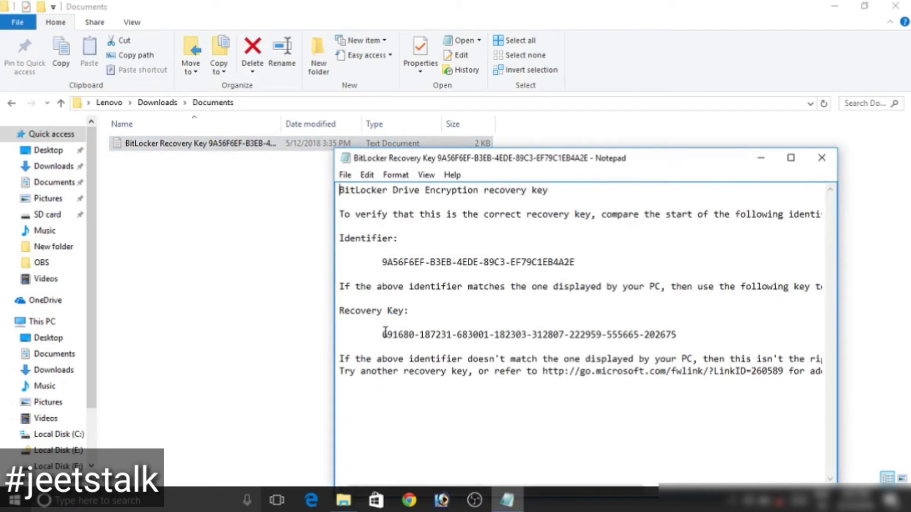
Step: Copy the full recovery key from the text file to the clipboard
drag(380, 338, 706, 332)
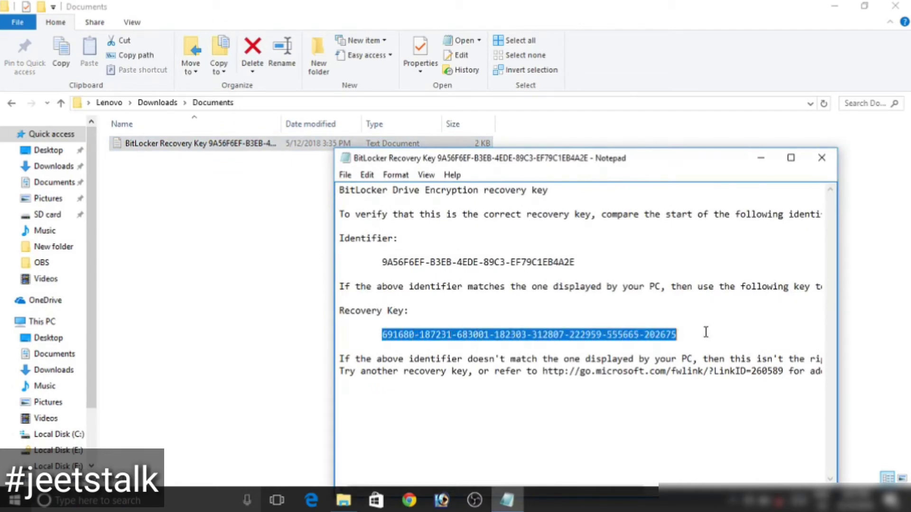
right_click(668, 335)
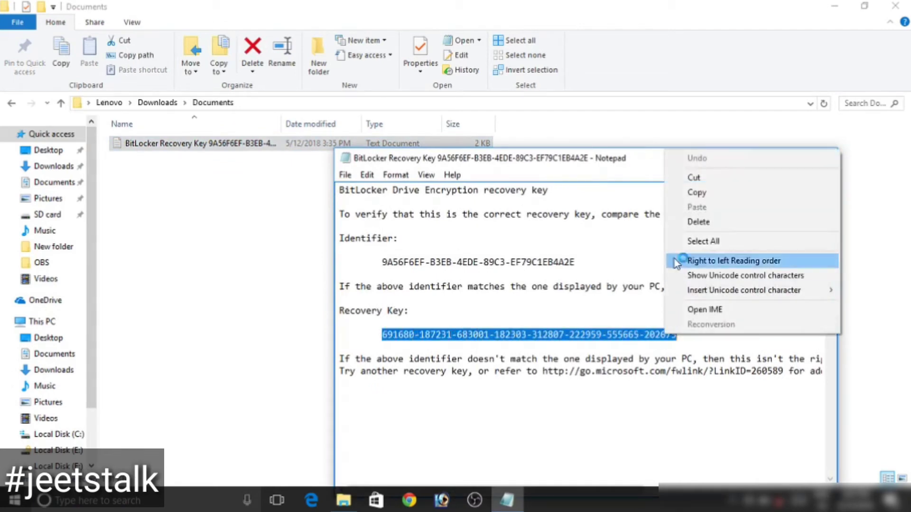
click(703, 193)
Step: Open the BitLocker Drive Encryption page under System and Security in Control Panel
click(834, 6)
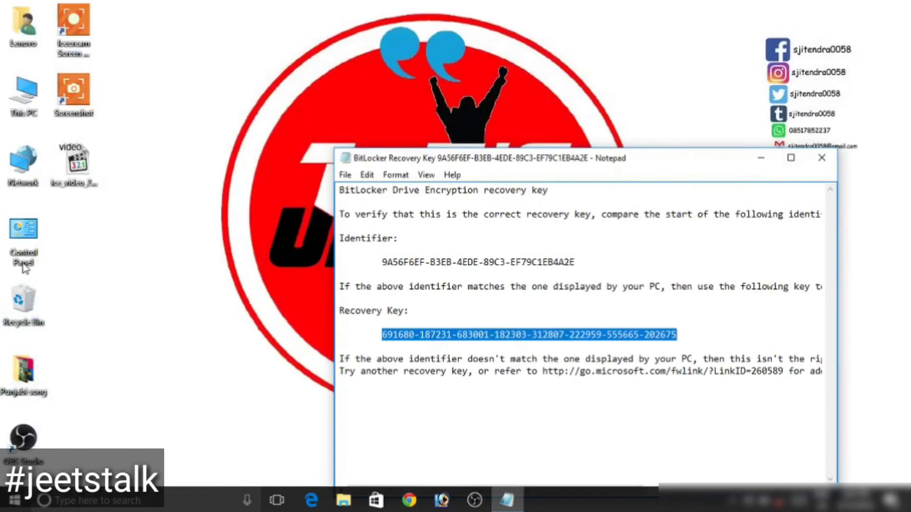
double_click(23, 238)
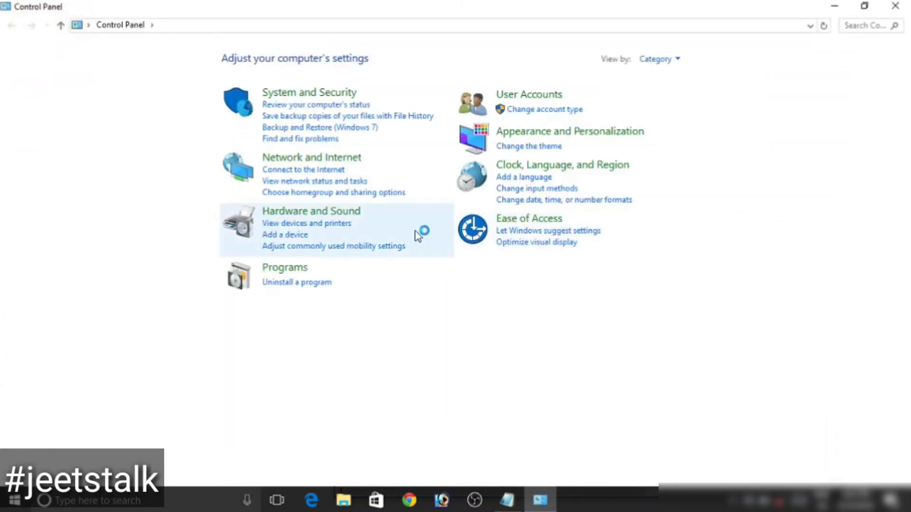
click(299, 94)
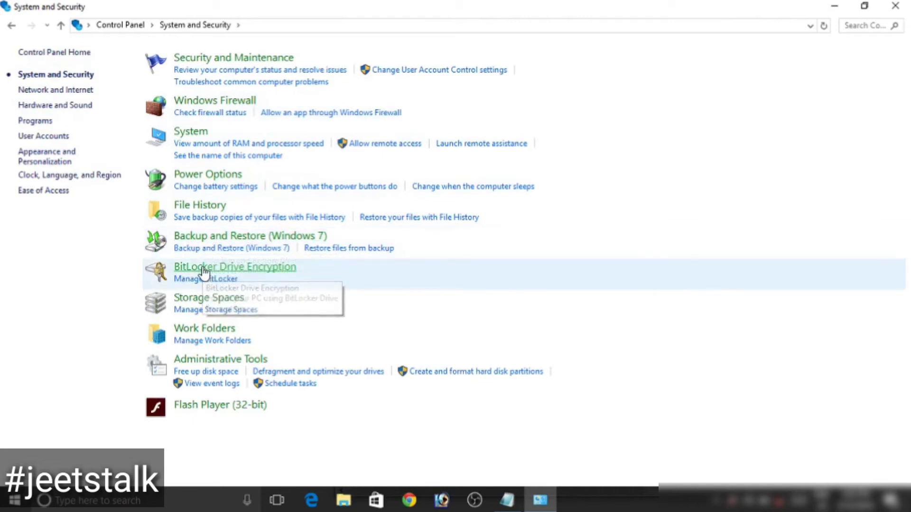
click(205, 267)
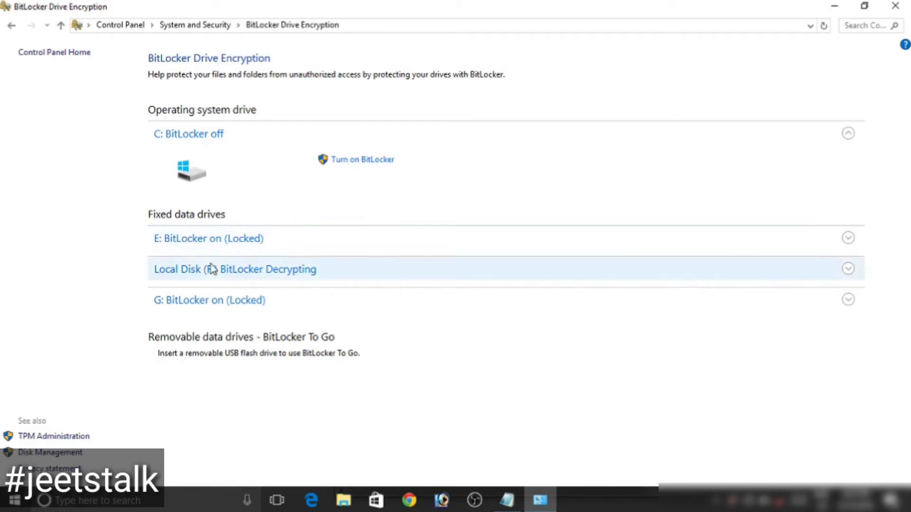
Step: Unlock drive E: from BitLocker Drive Encryption by pasting the copied recovery key in place of the password
click(848, 300)
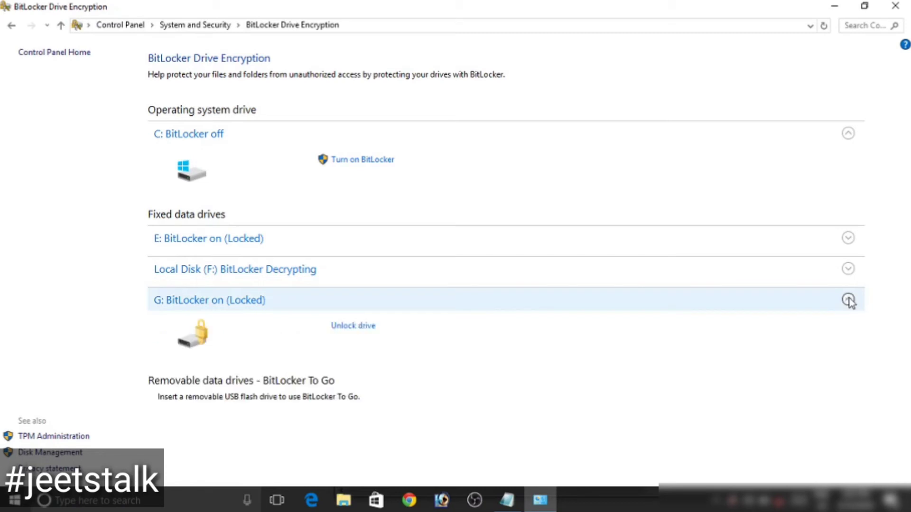
click(849, 299)
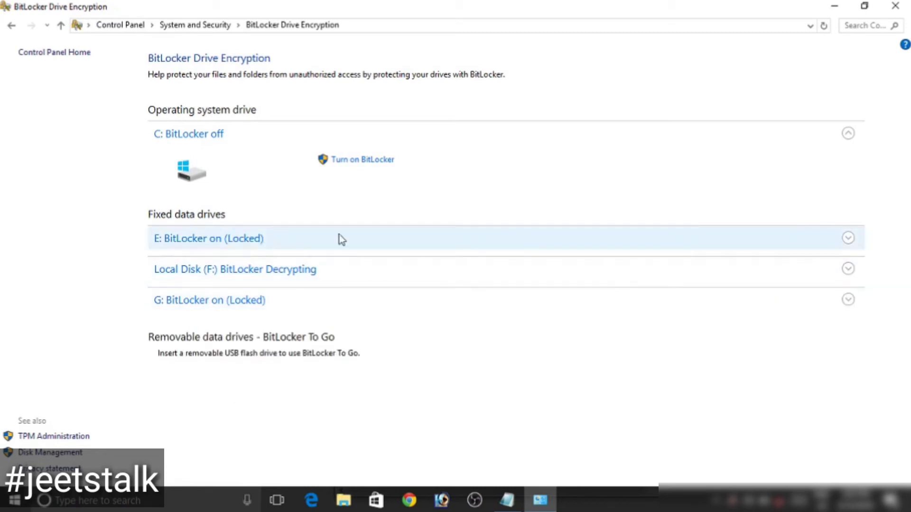
click(849, 238)
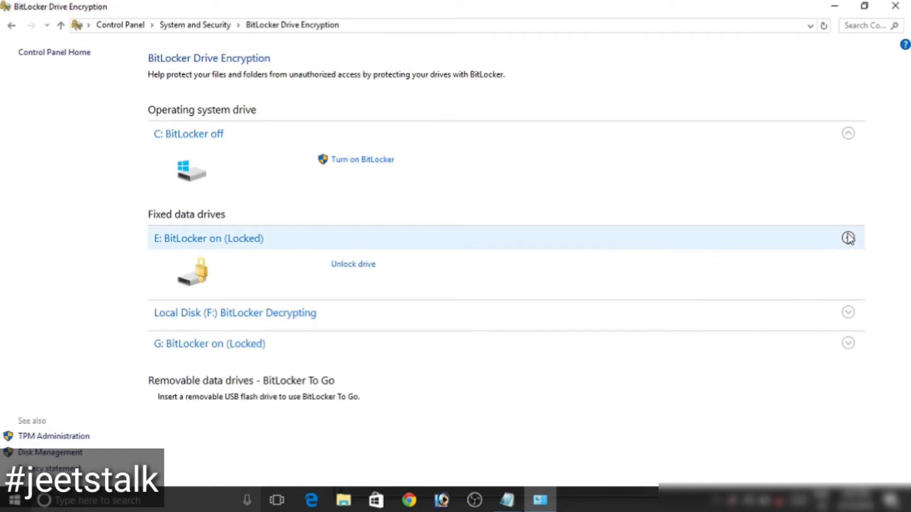
click(368, 269)
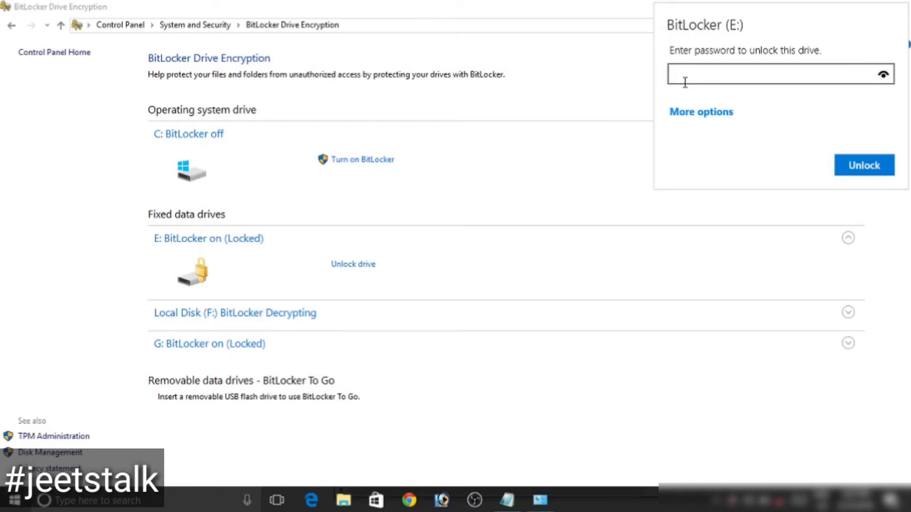
click(696, 113)
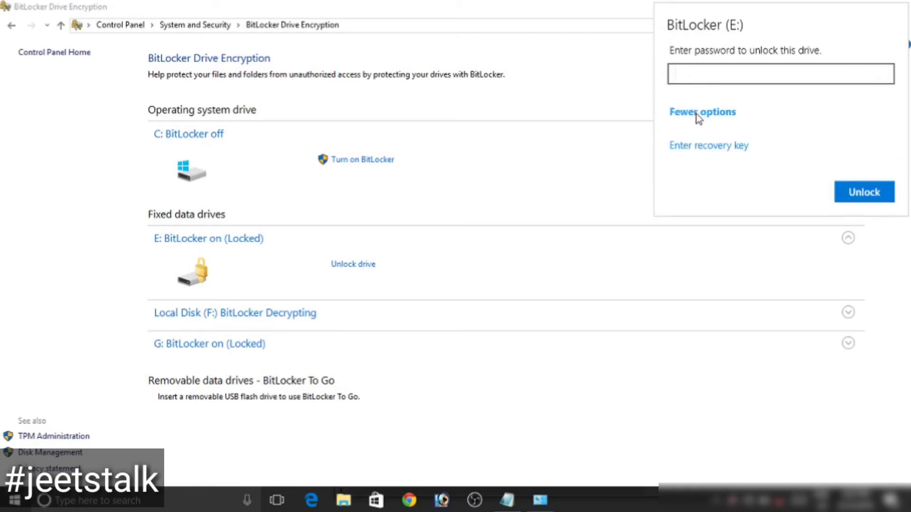
click(692, 147)
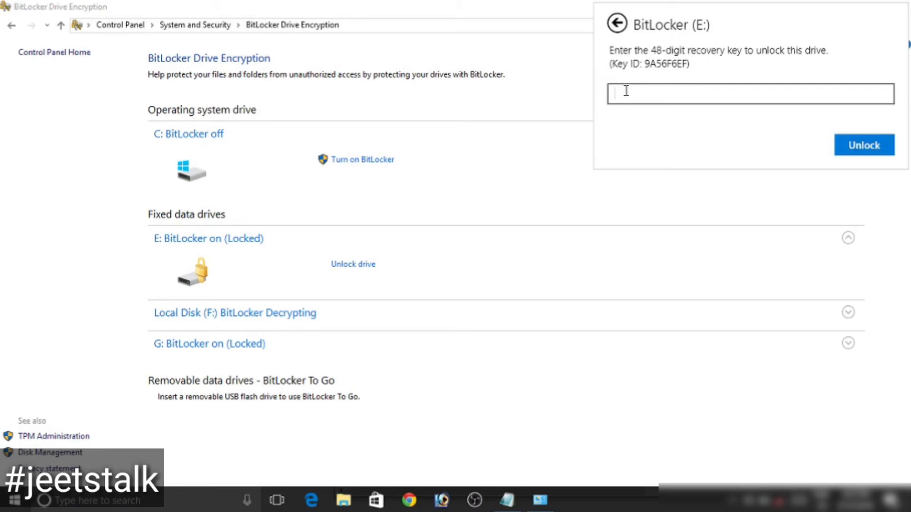
key(ctrl+v)
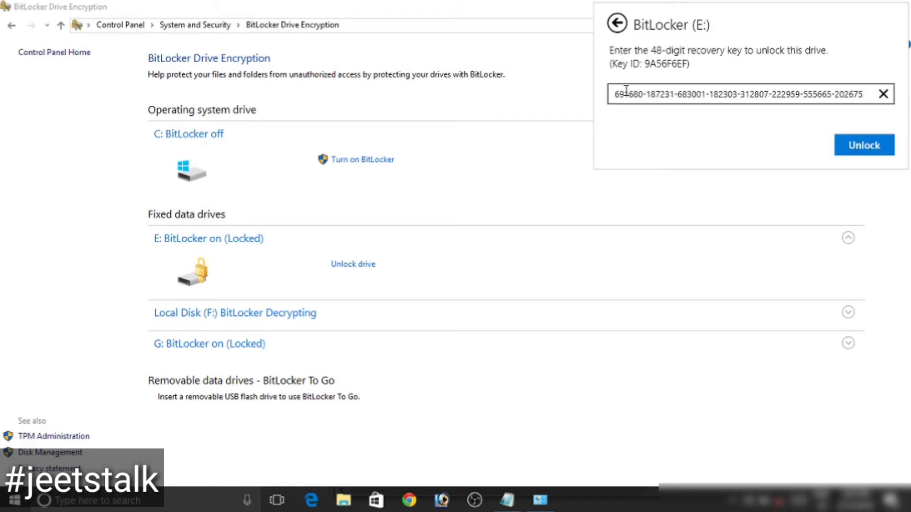
click(854, 145)
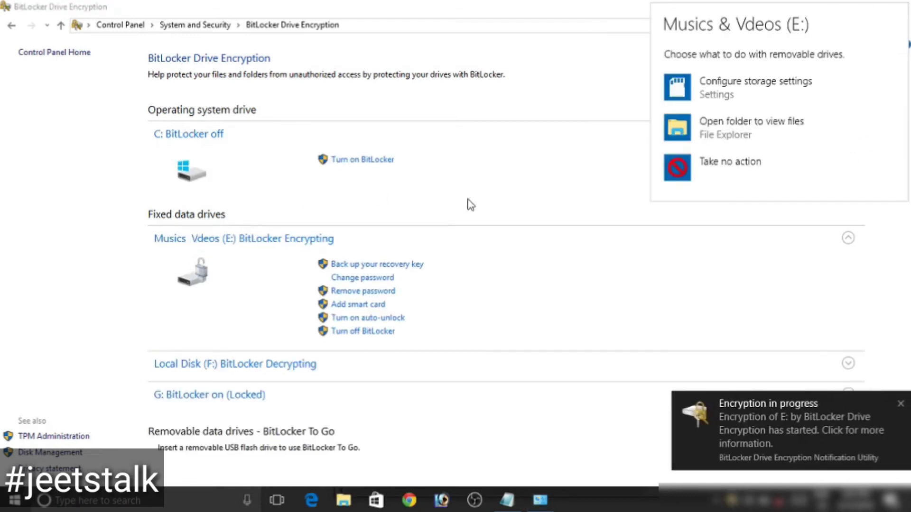
Step: Dismiss the prompt for drive E: and check the drive's lock status in This PC
click(432, 269)
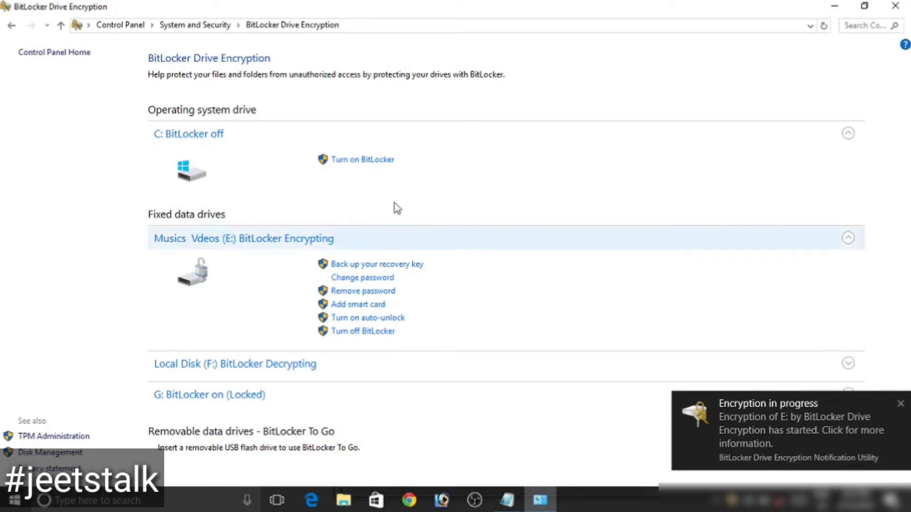
click(835, 8)
double_click(23, 93)
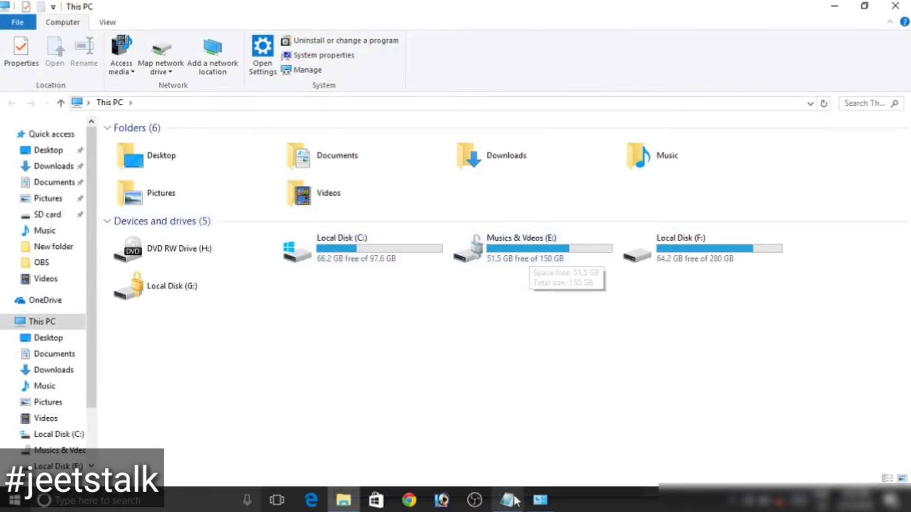
Step: Turn off BitLocker on the Musics & Vdeos (E:) drive and close the BitLocker Drive Encryption window
click(547, 506)
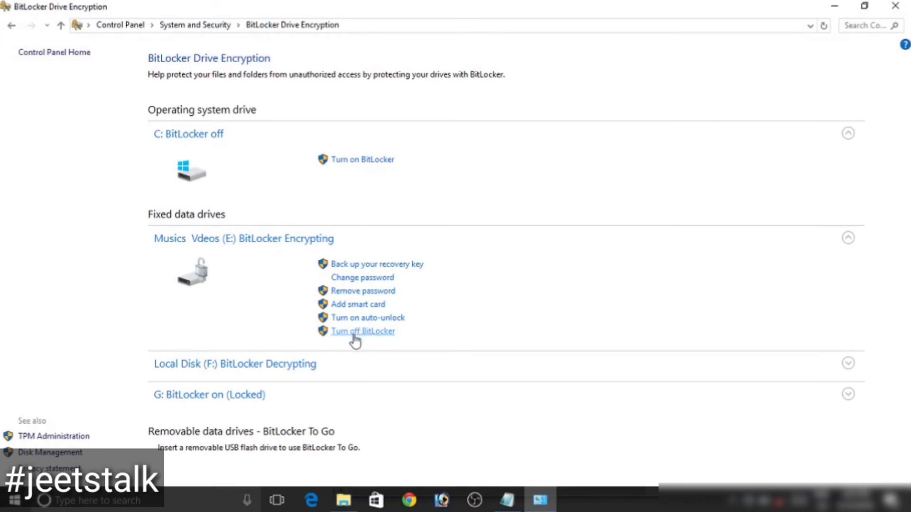
click(354, 334)
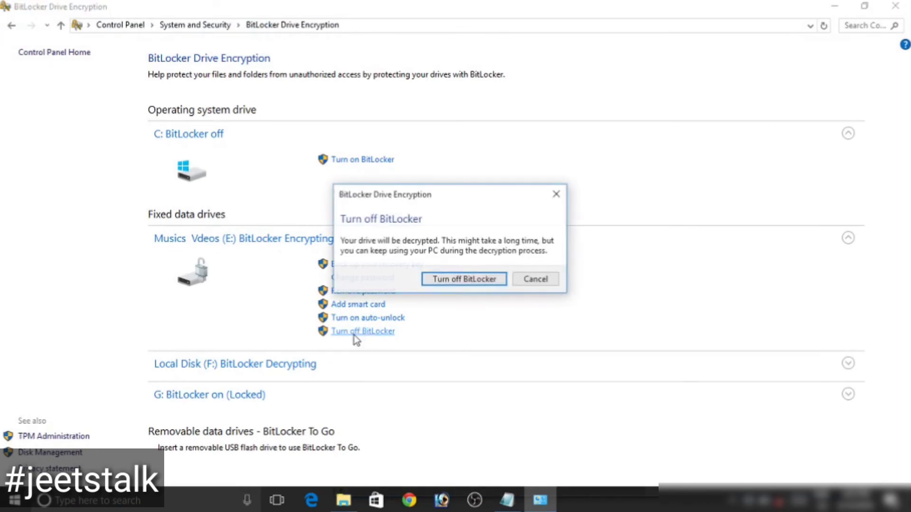
click(459, 280)
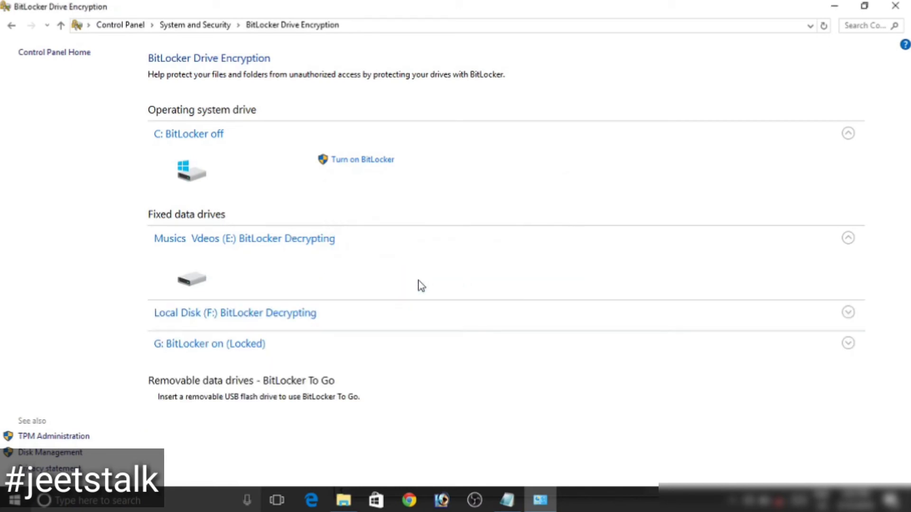
click(896, 6)
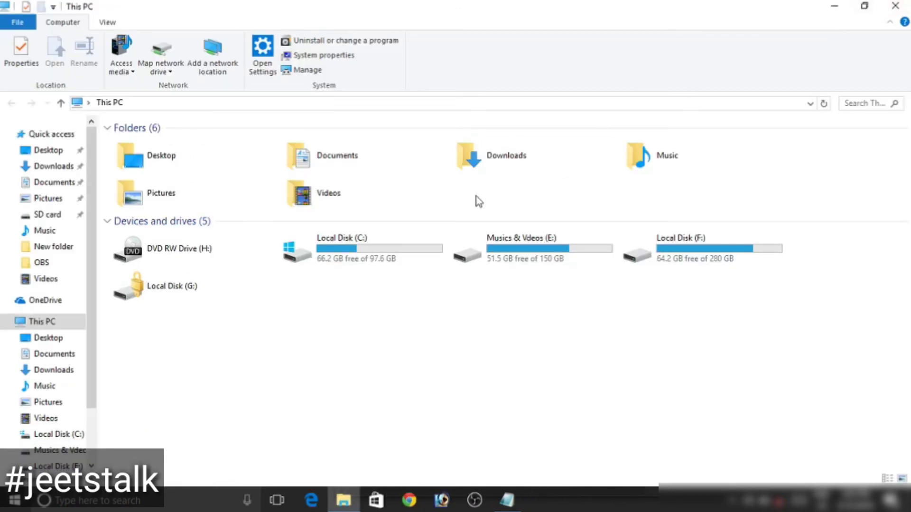
Step: Examine the lock status of drives E: and F: in This PC, and minimize the window
drag(486, 272, 644, 310)
click(644, 310)
drag(498, 282, 666, 269)
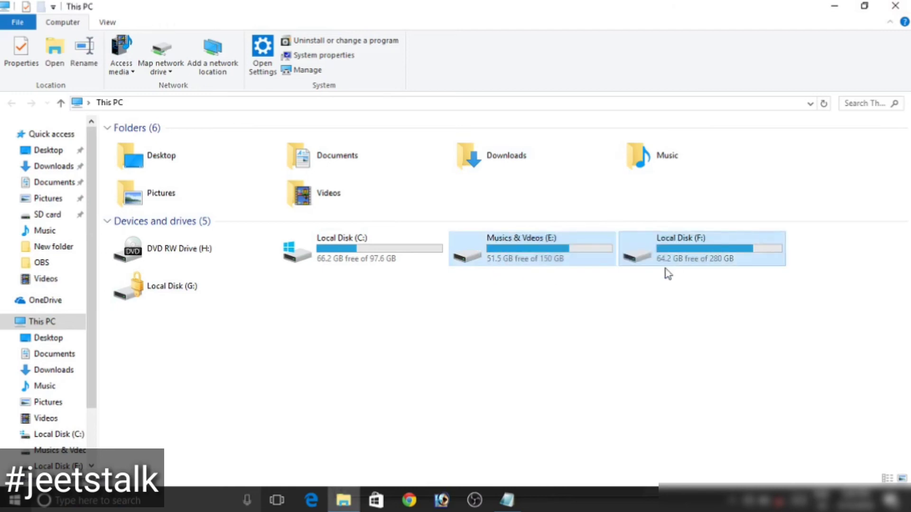
click(570, 298)
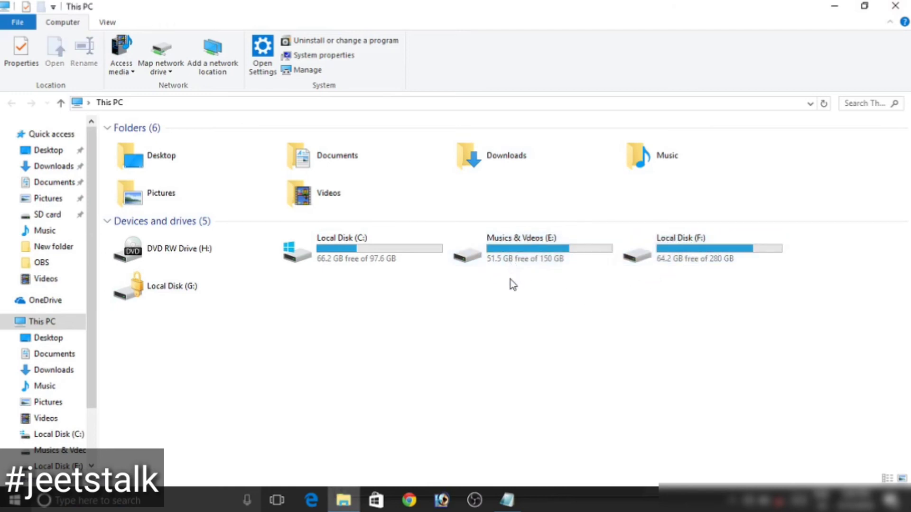
drag(511, 280, 712, 251)
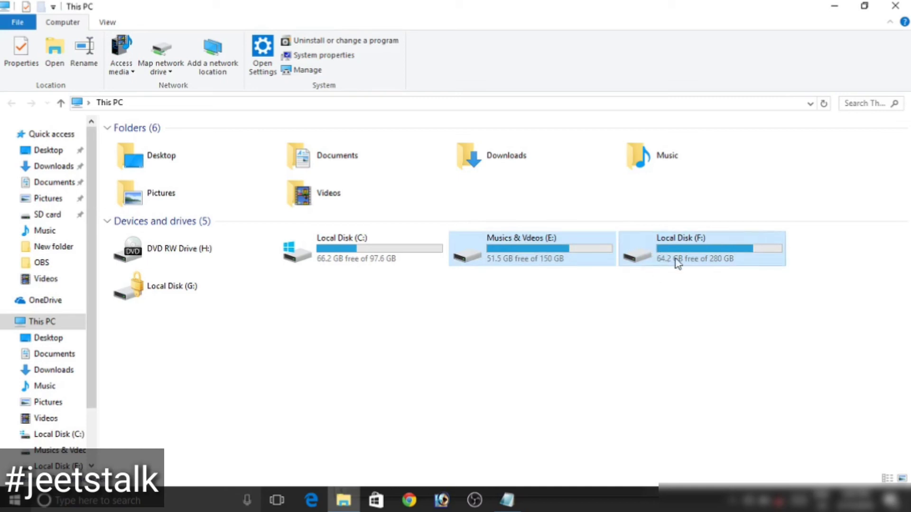
drag(799, 276, 477, 241)
click(835, 6)
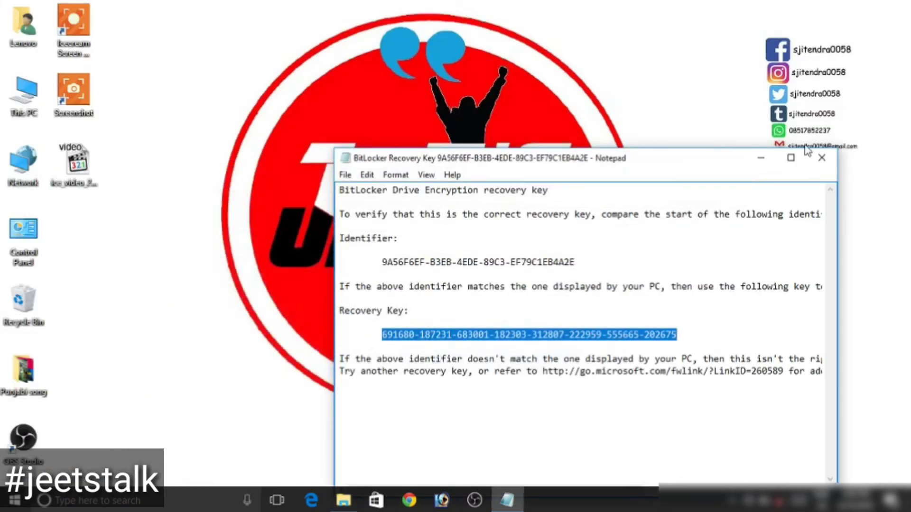